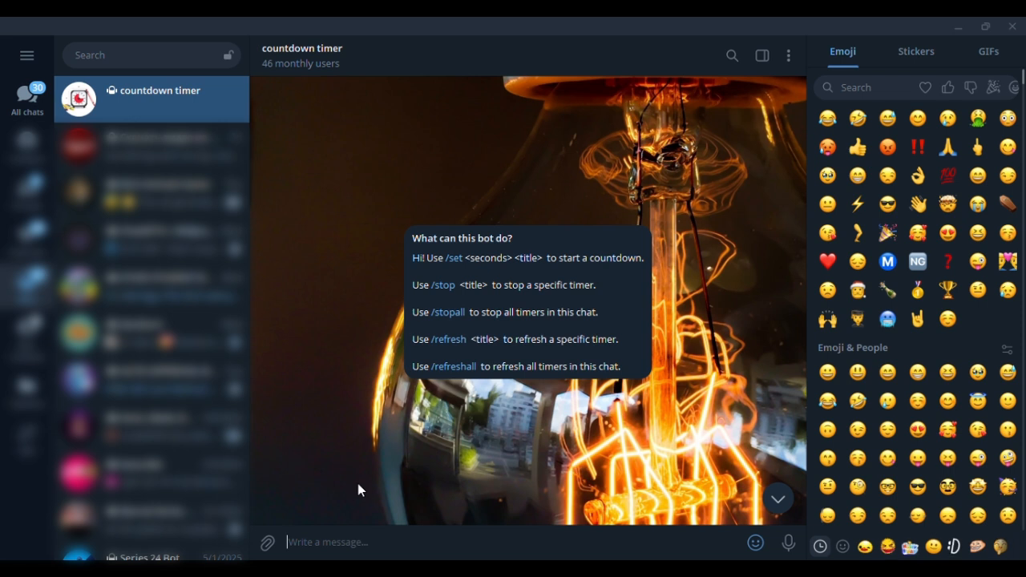
text(/start)
Step: Send /start, then /set 4300 subscribe to run a 'subscribe' countdown in the chat
key(Return)
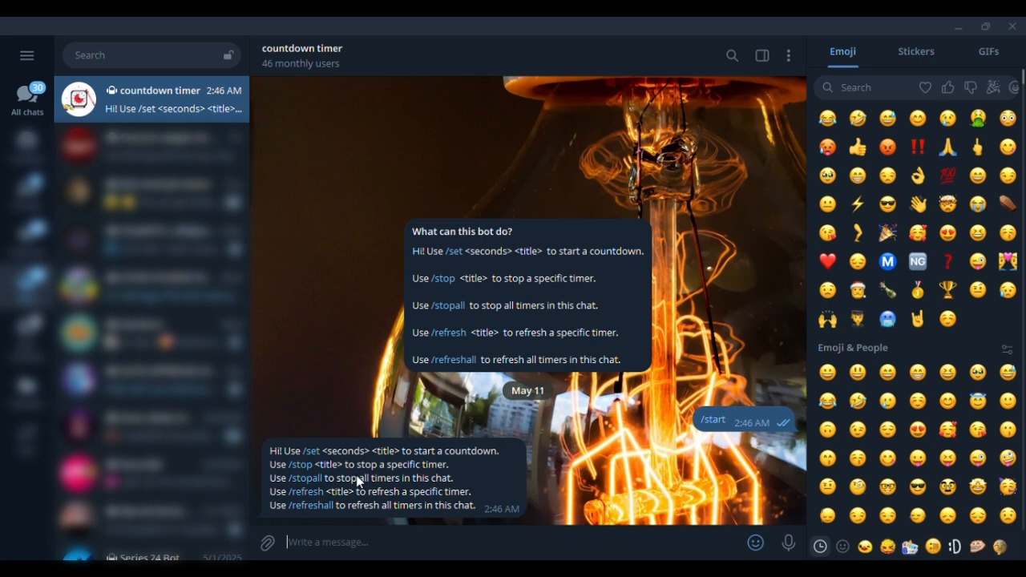
text(/set)
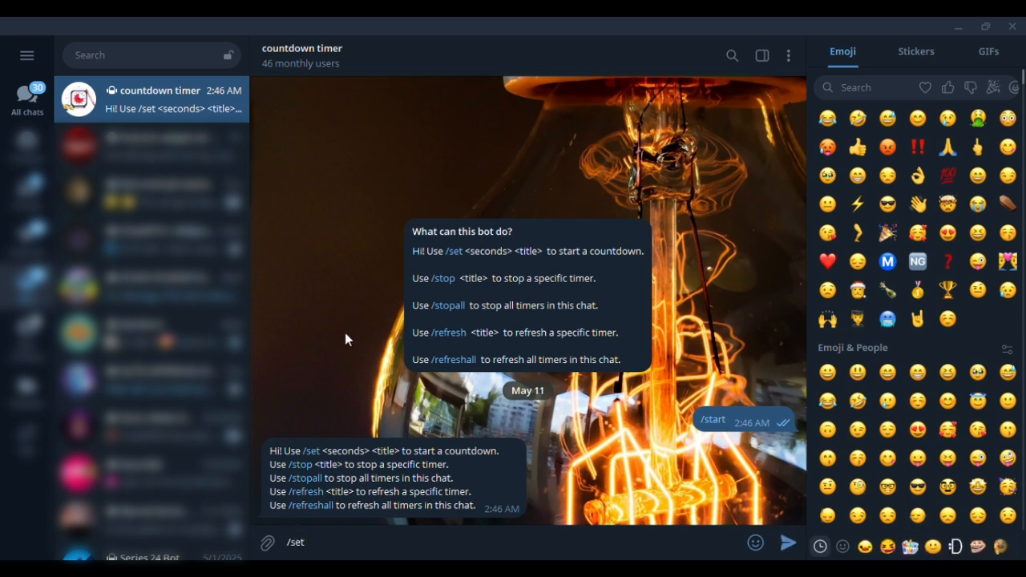
text( 4300)
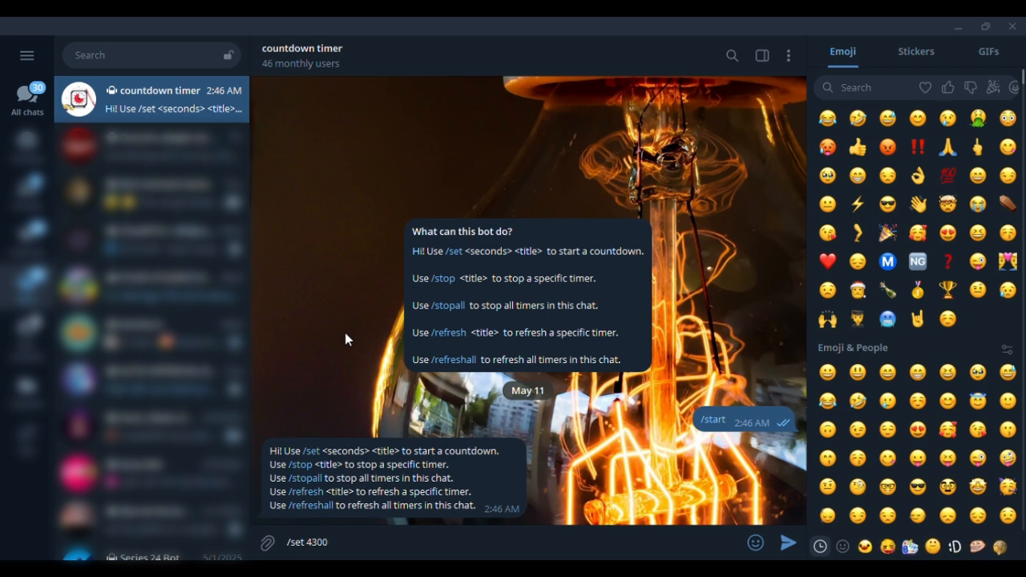
text( wo)
key(BackSpace)
key(BackSpace)
text(subscribe)
key(Return)
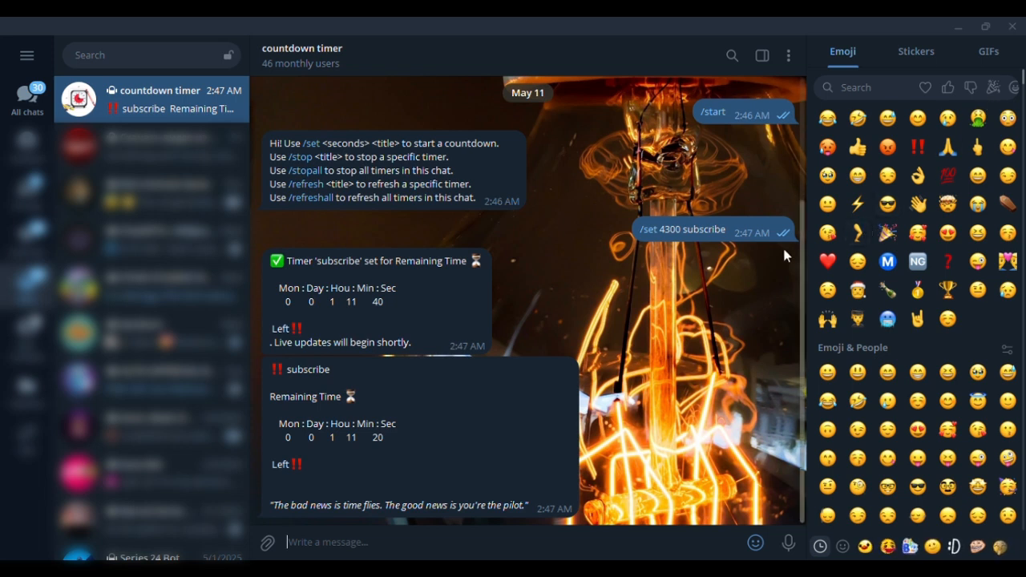
text(/stop)
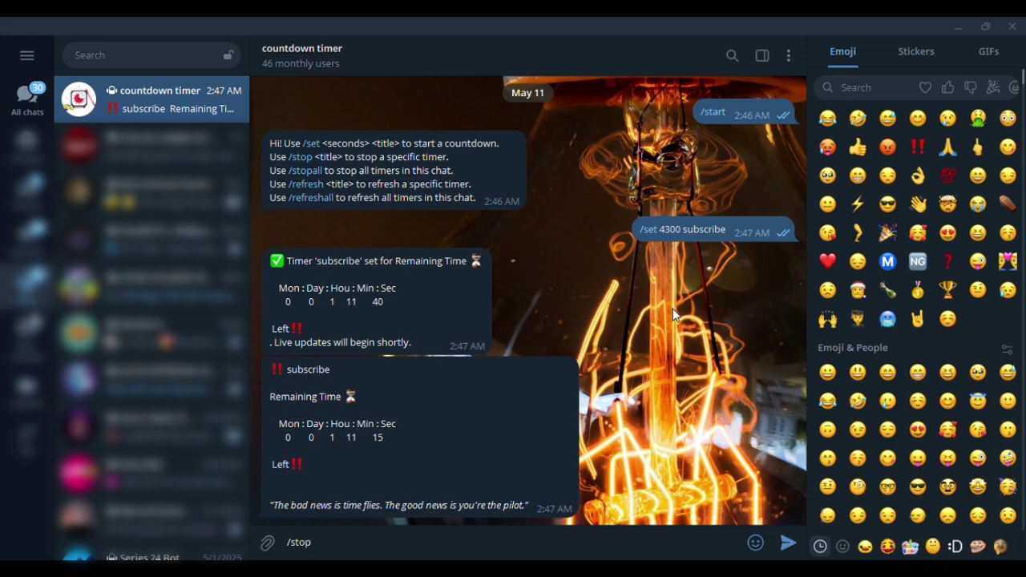
Step: Send /stop and /stopall, then /set 200 like the video for a new countdown
key(Return)
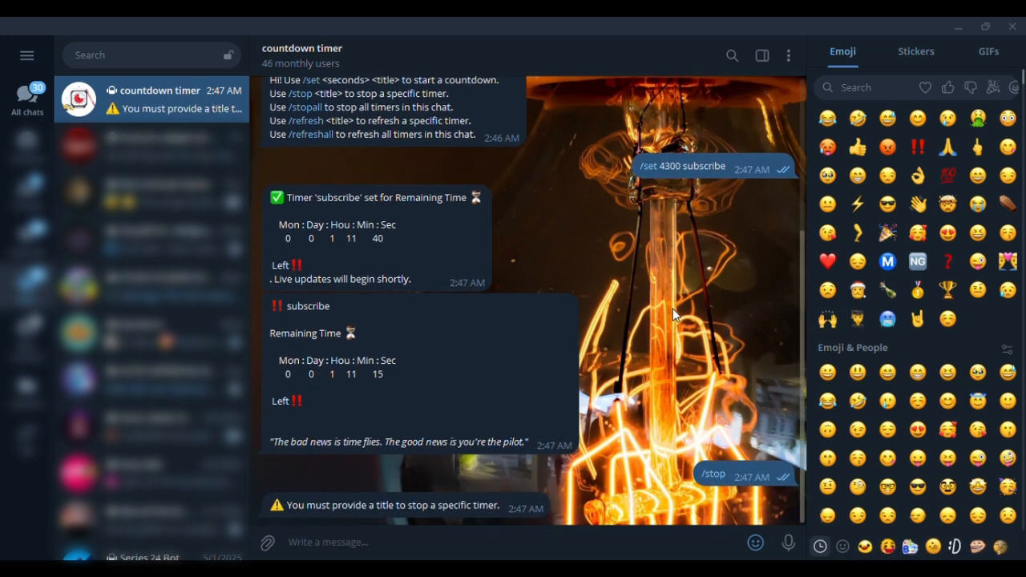
text(/stopall)
key(Return)
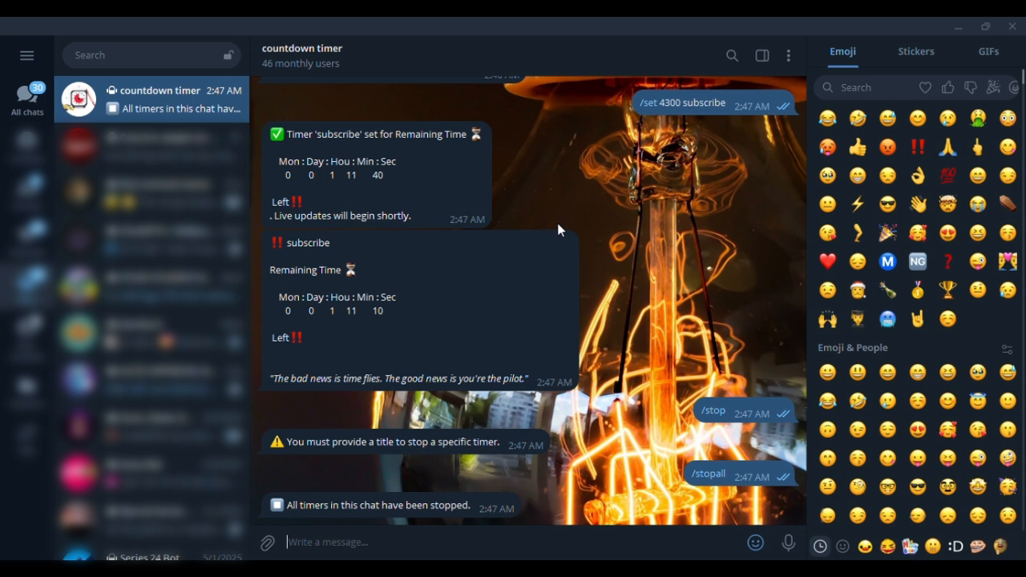
text(/)
text(re)
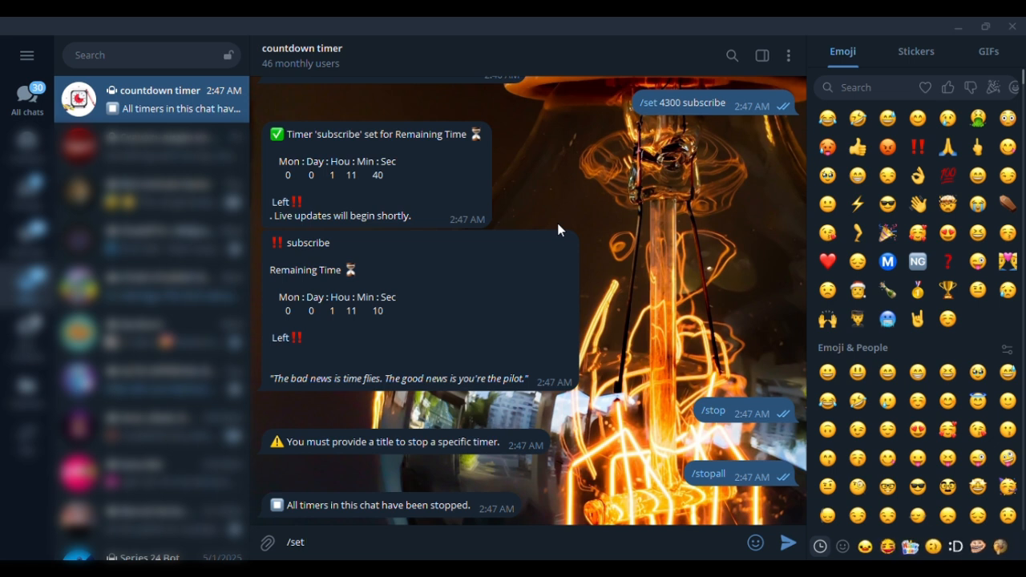
text( 200)
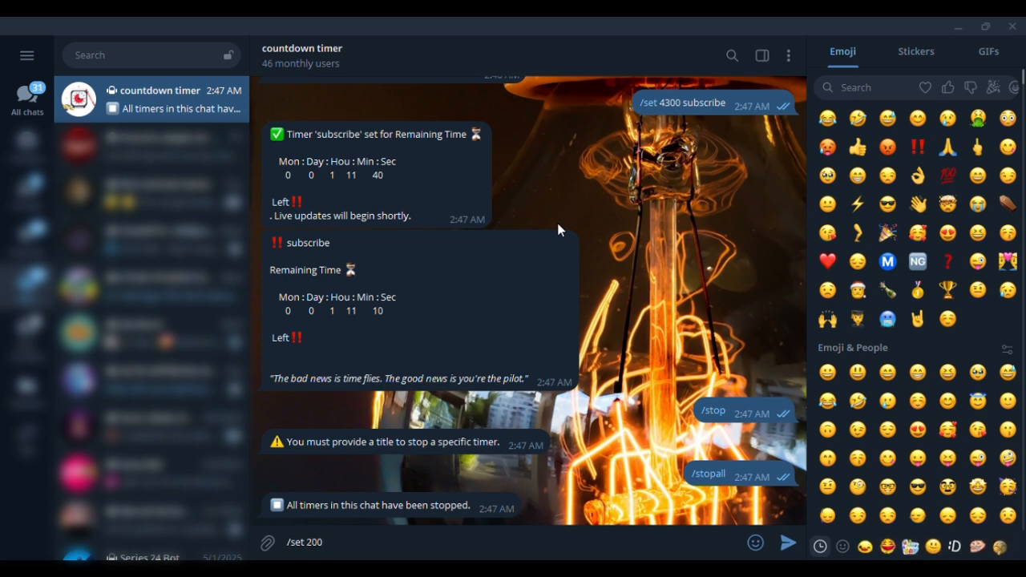
text( like)
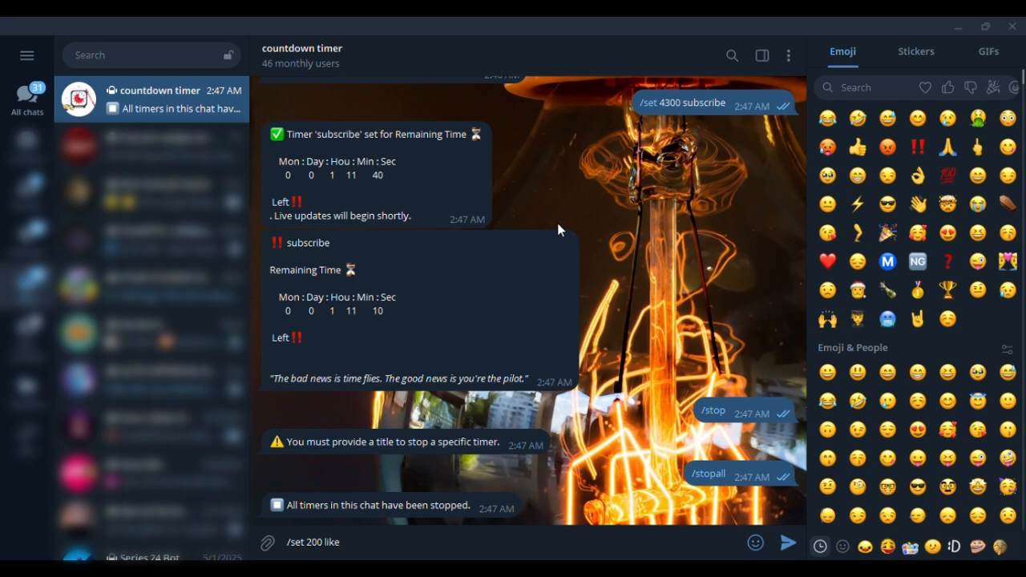
text( the video)
key(Return)
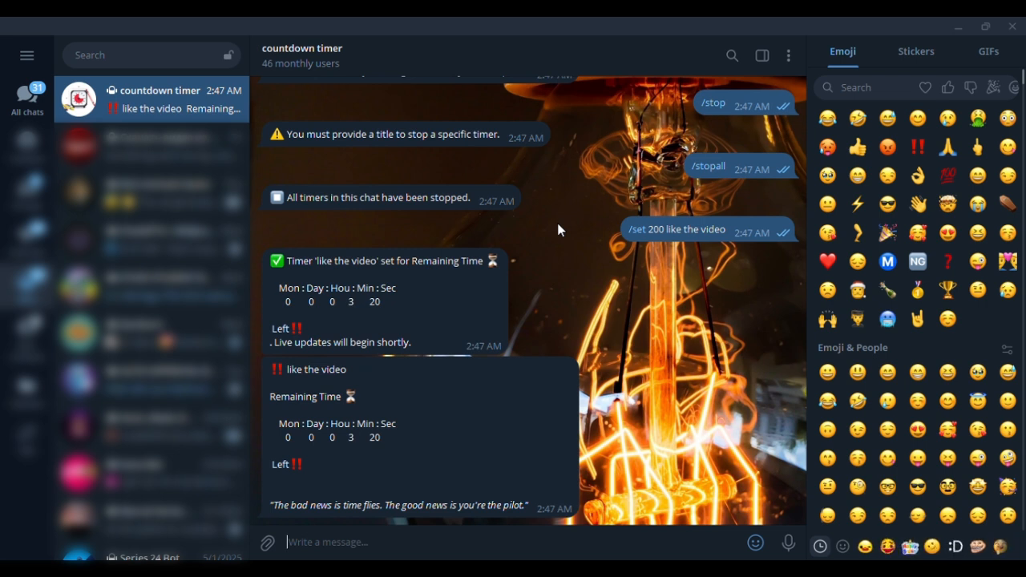
text(/refresh)
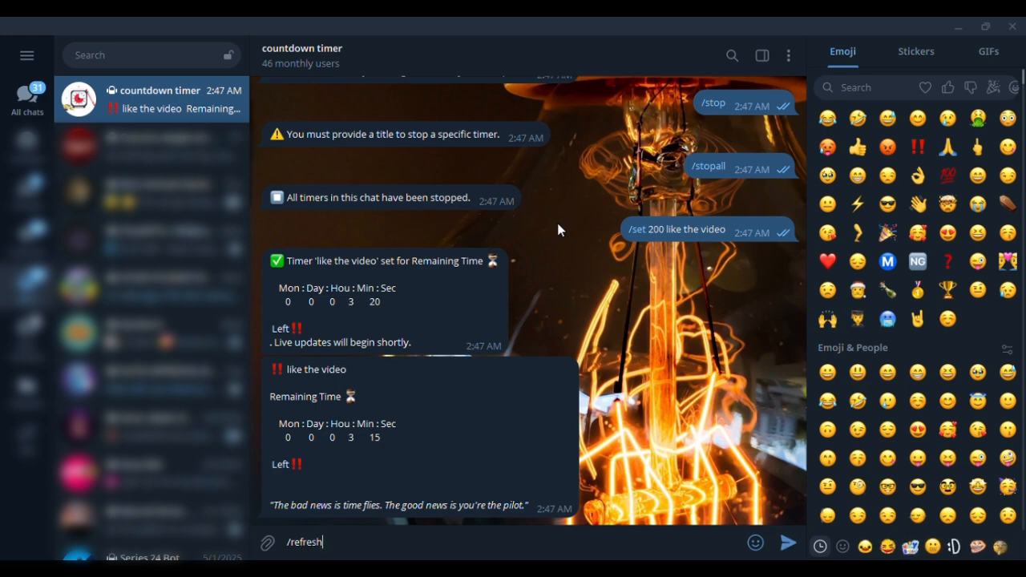
Step: Send /refresh, /refreshall, /refresh like the video, and finally /stopall
key(Return)
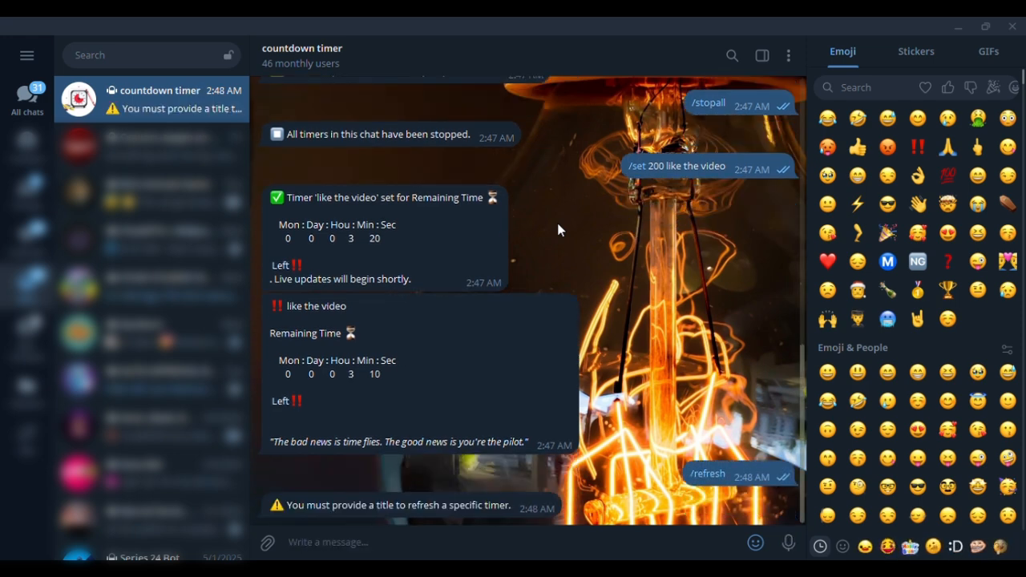
text(/refreshall)
key(Return)
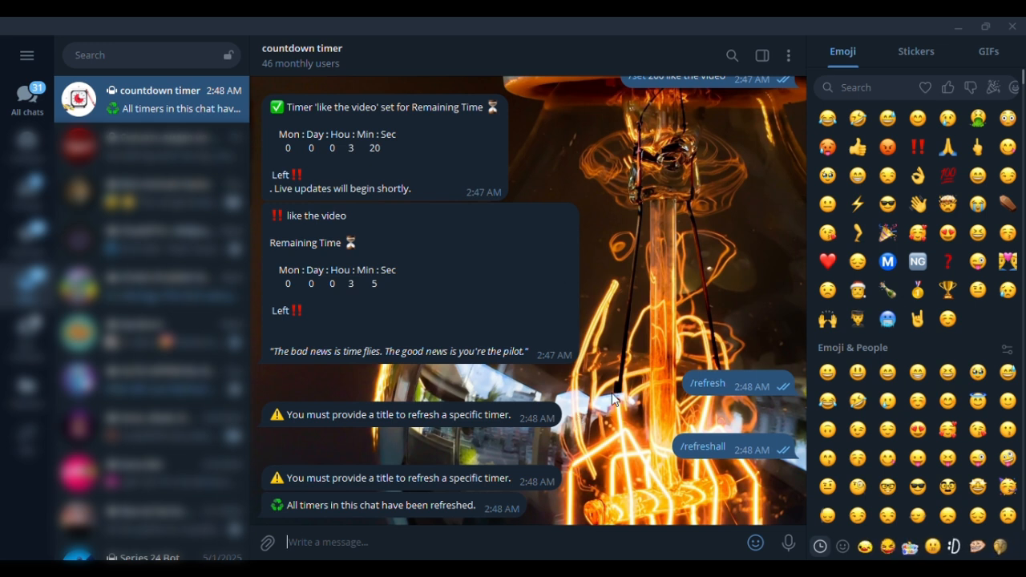
text(/refresh)
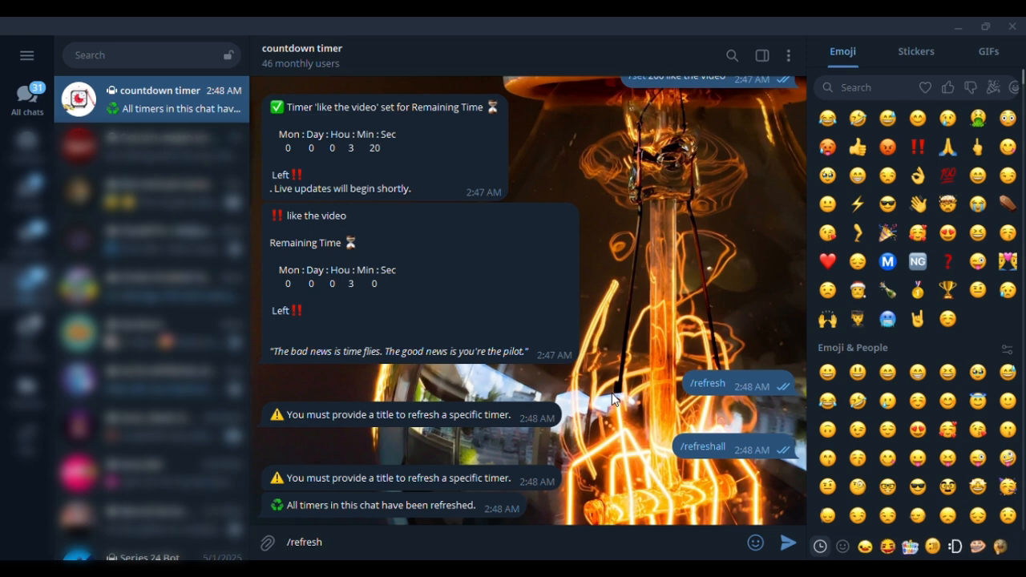
text( like the video)
key(Return)
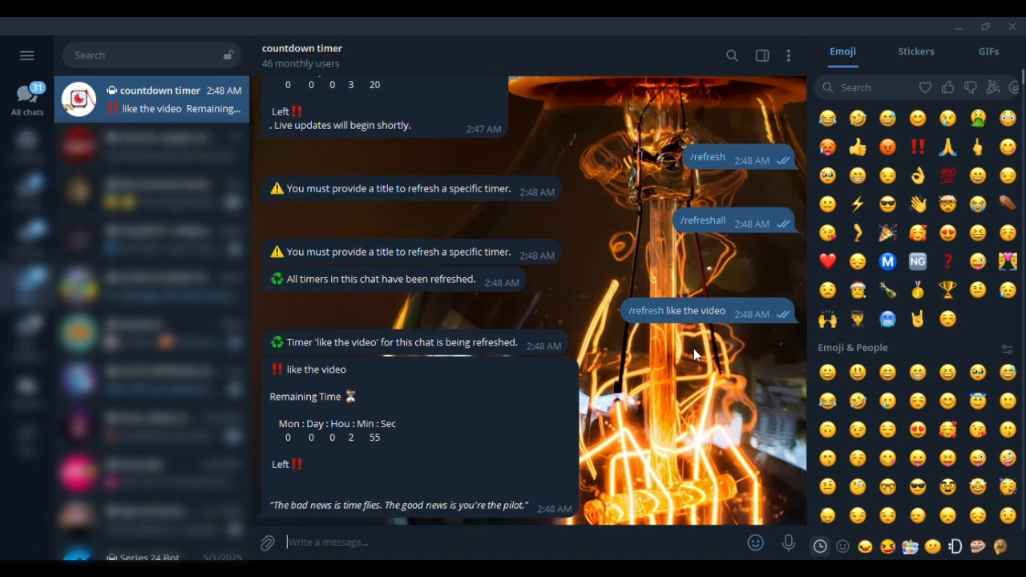
text(/stopall)
key(Return)
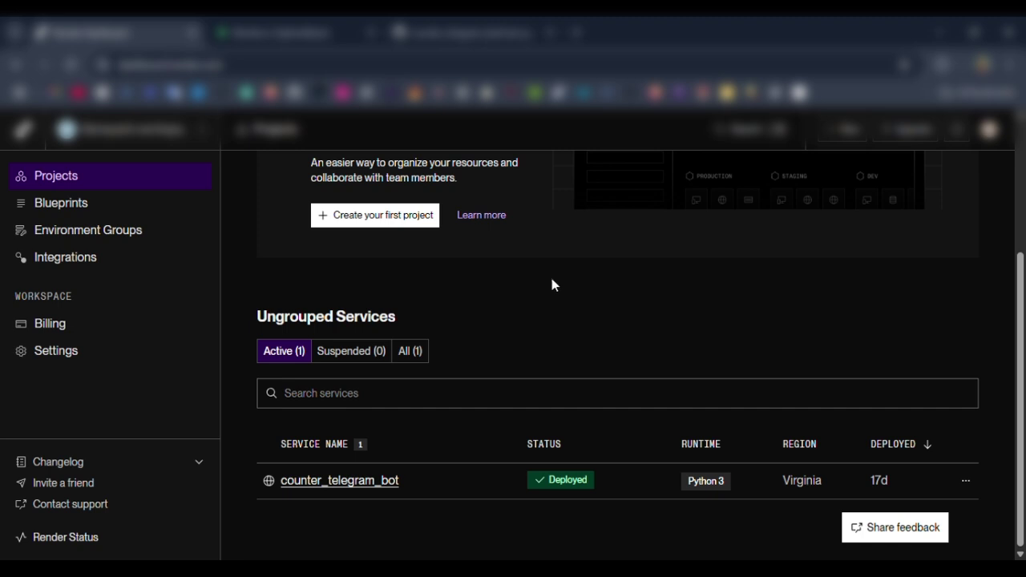
Step: Show main.py on GitHub and highlight BOT_TOKEN on line 11 as the token's environment variable
click(477, 32)
scroll(545, 346, up, 5)
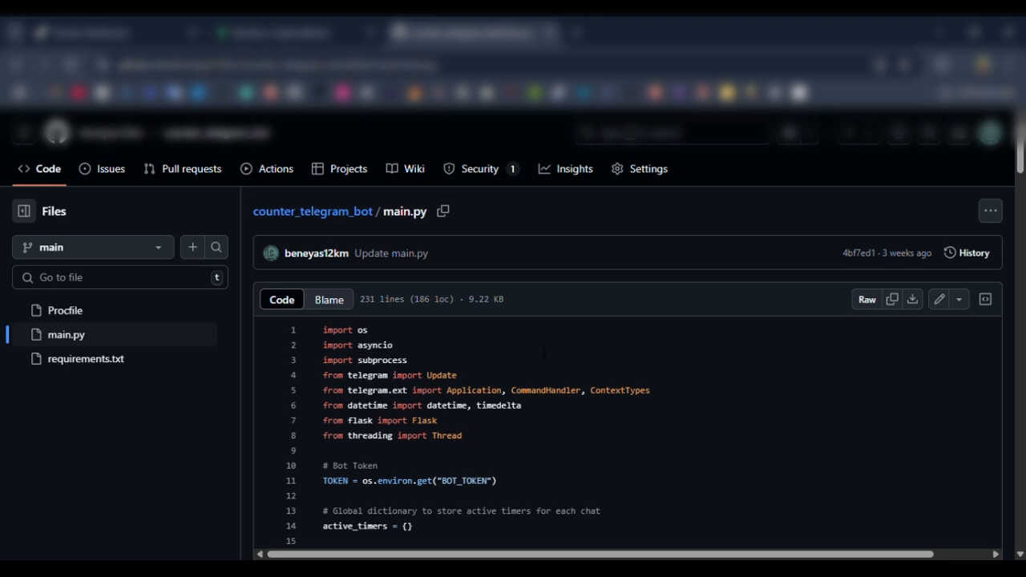
scroll(596, 431, down, 2)
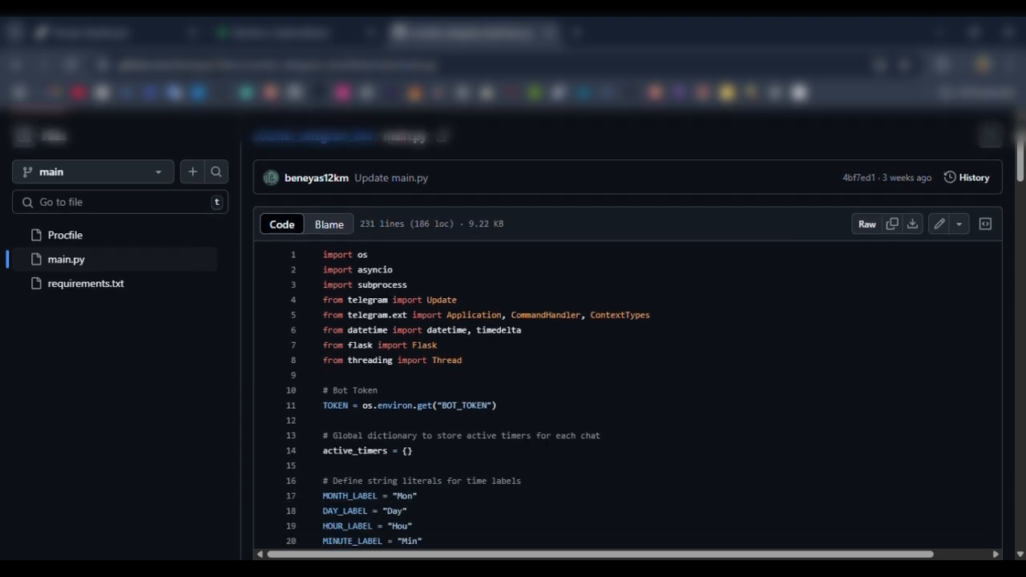
drag(442, 406, 489, 406)
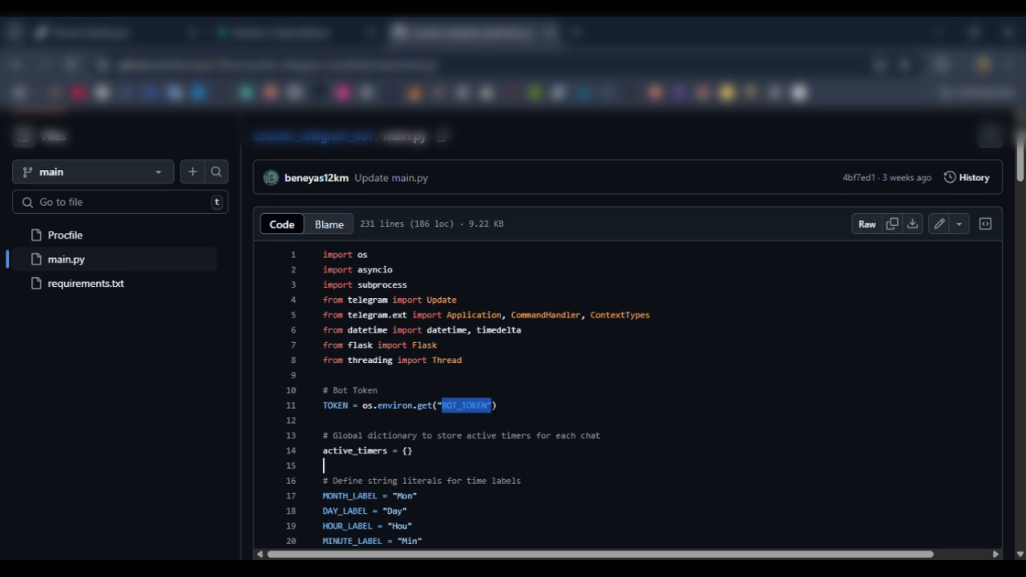
key(Right)
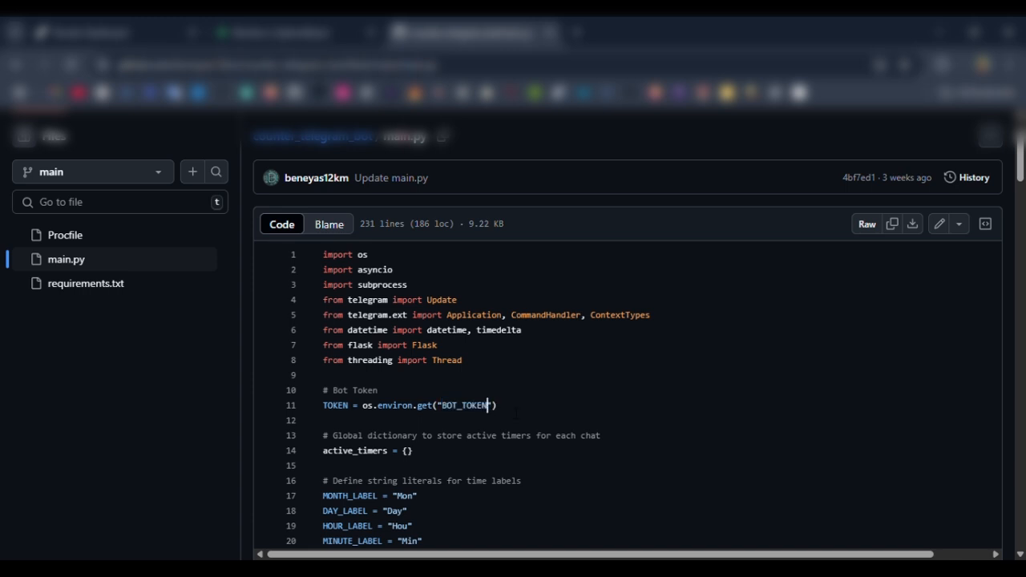
key(Right)
key(Right)
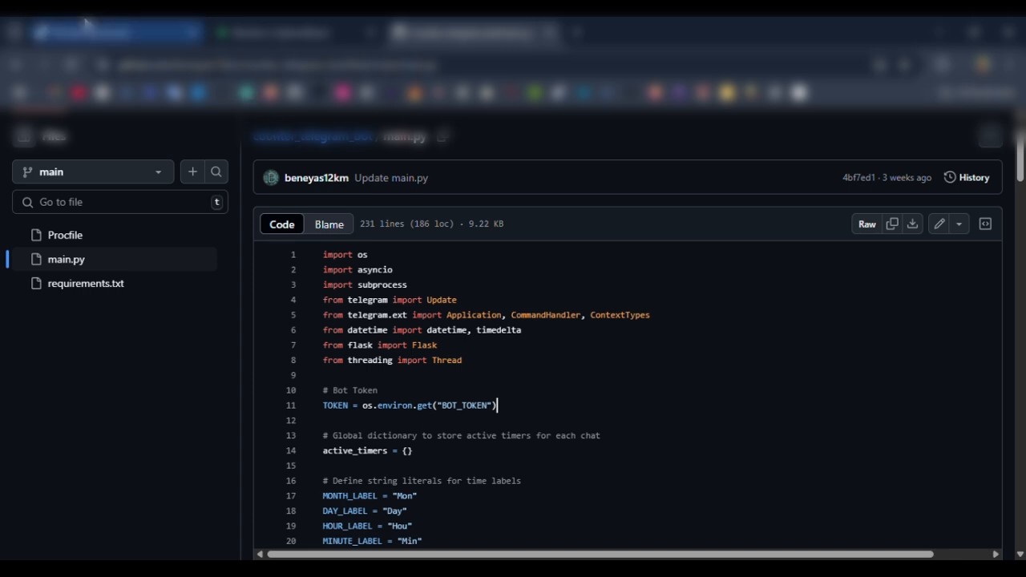
Step: Review the Render dashboard's Add new resources list and the deployed counter_telegram_bot service
click(112, 32)
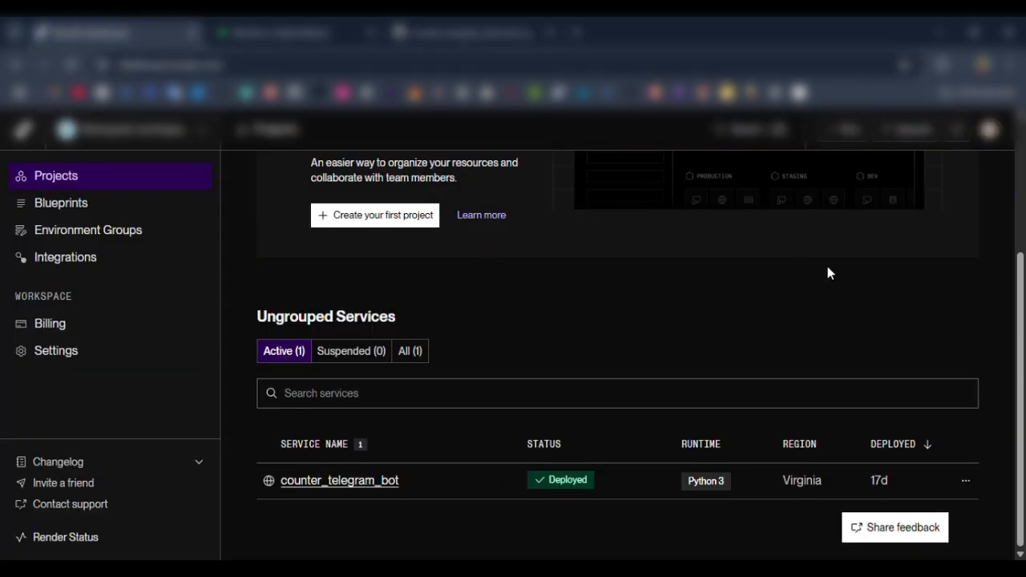
scroll(876, 273, up, 2)
scroll(870, 273, up, 2)
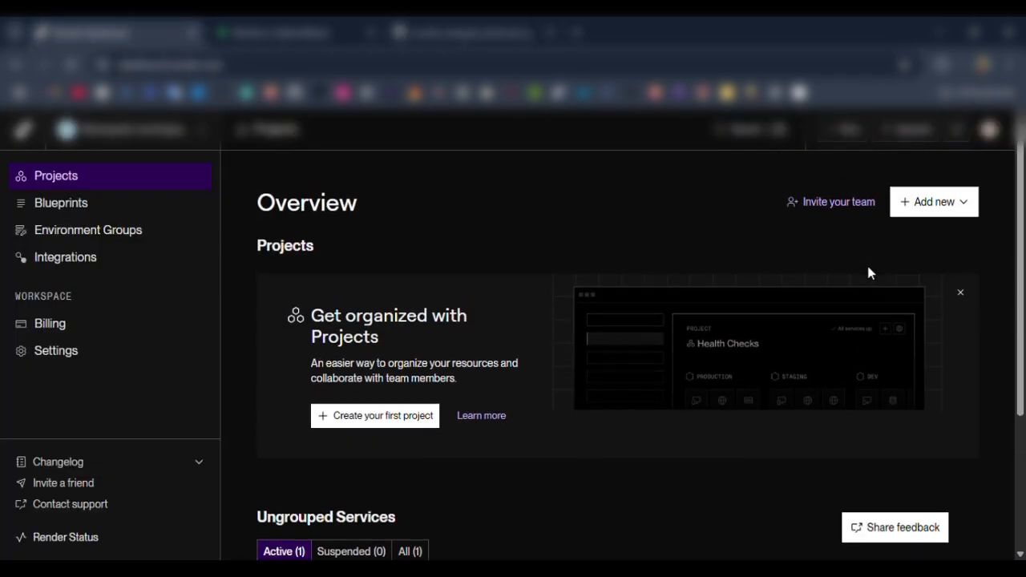
click(957, 210)
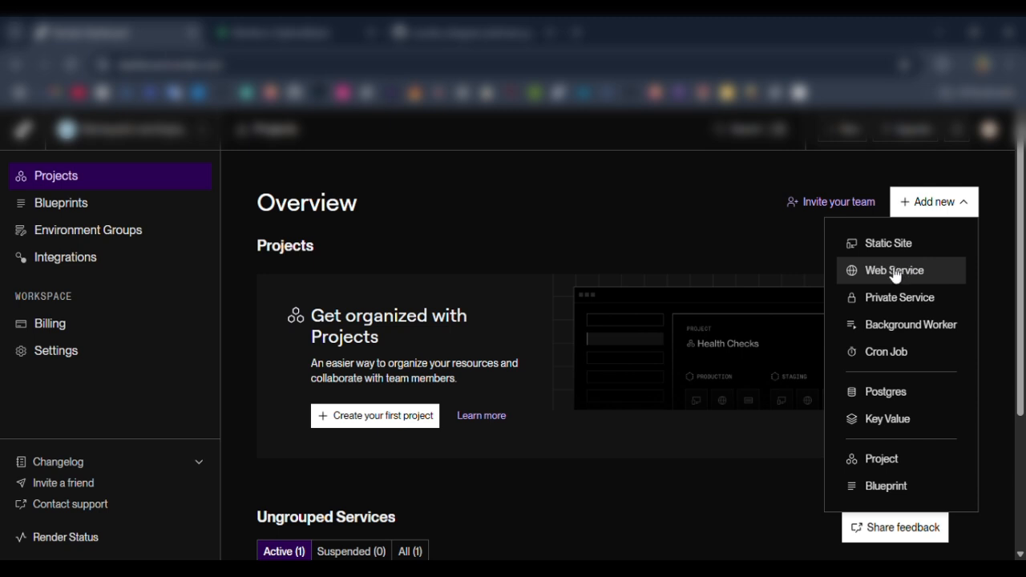
click(707, 237)
scroll(707, 237, down, 3)
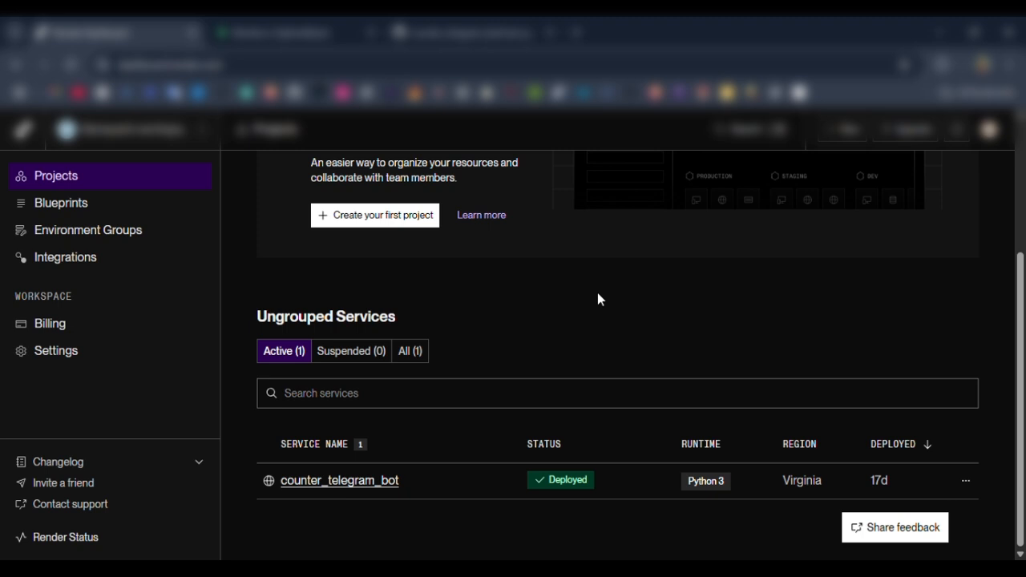
click(319, 33)
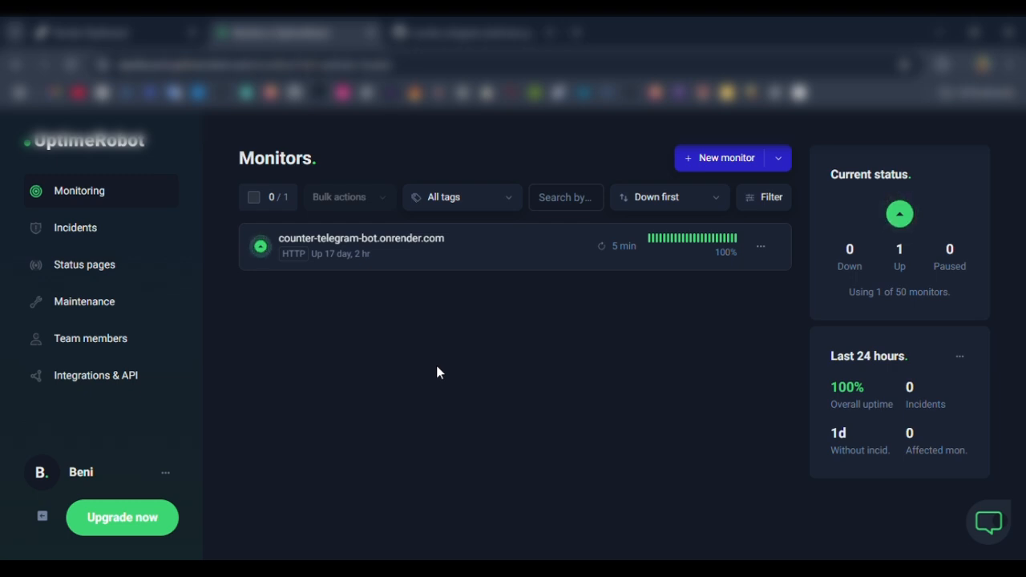
click(780, 162)
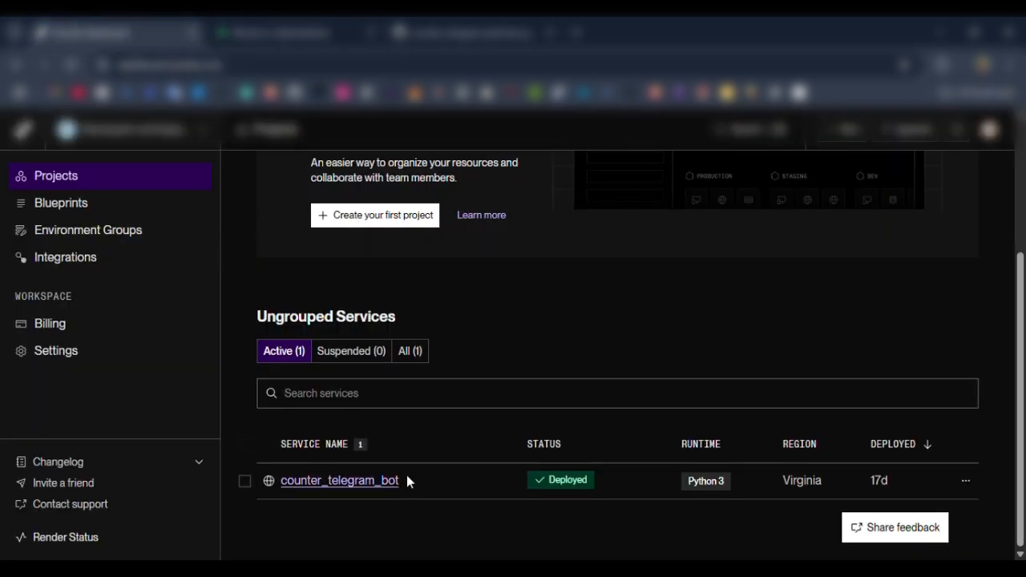
click(303, 22)
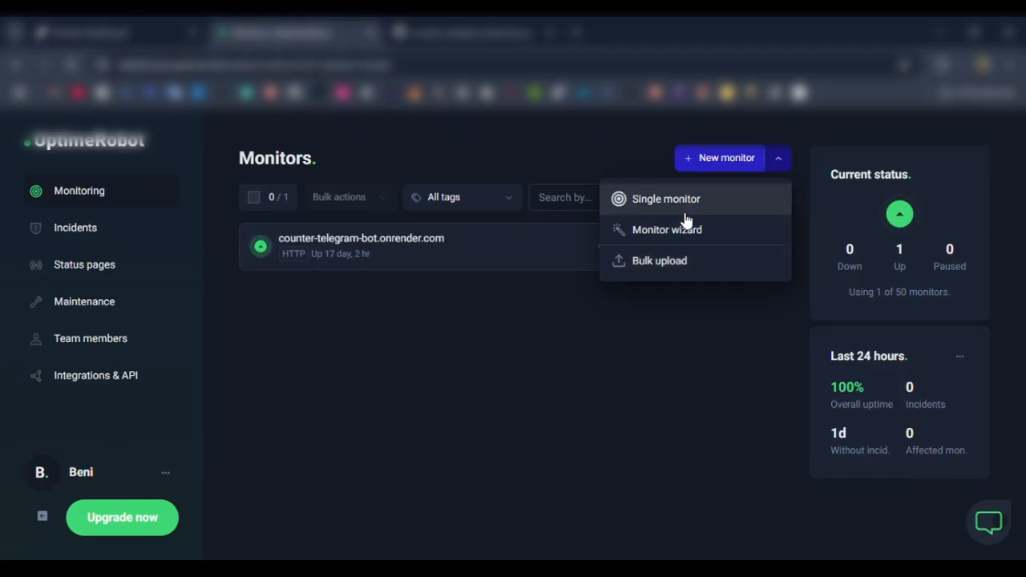
click(543, 357)
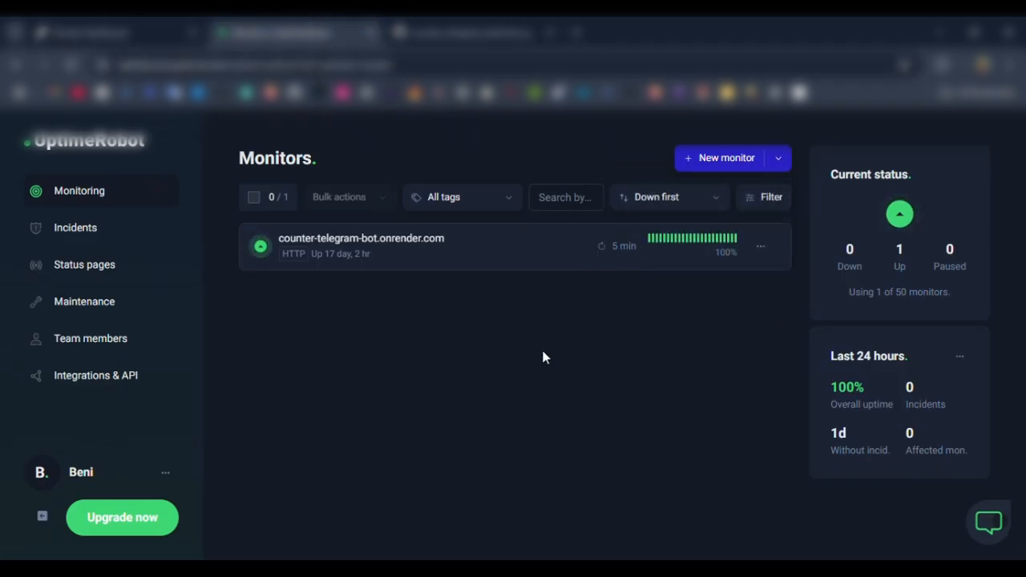